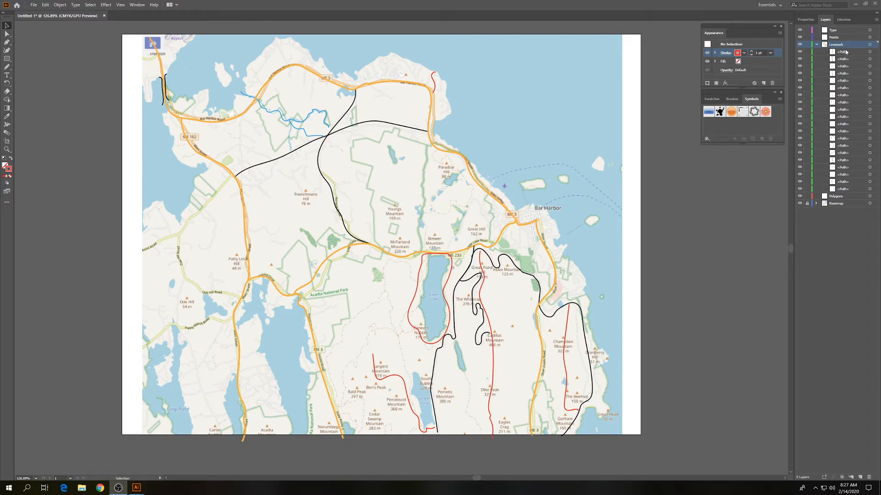
Move the topmost path from the Linework layer into the Points layer and return it to Linework.
click(838, 38)
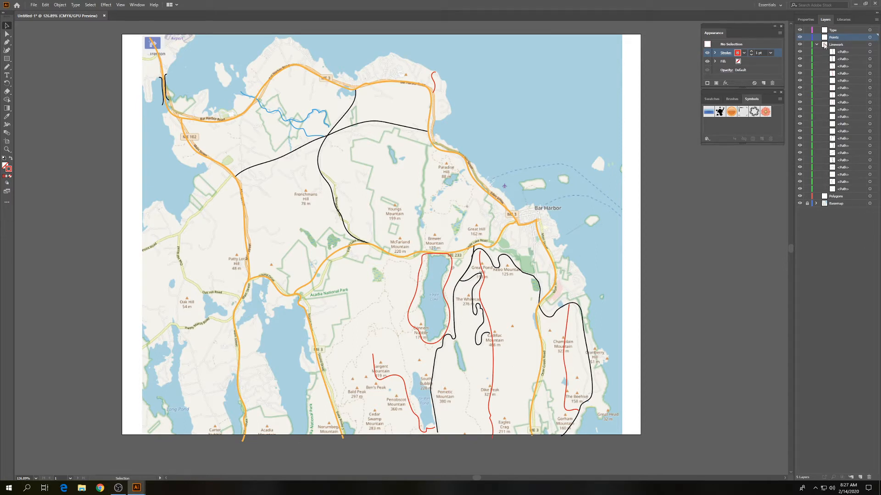
drag(846, 52, 840, 39)
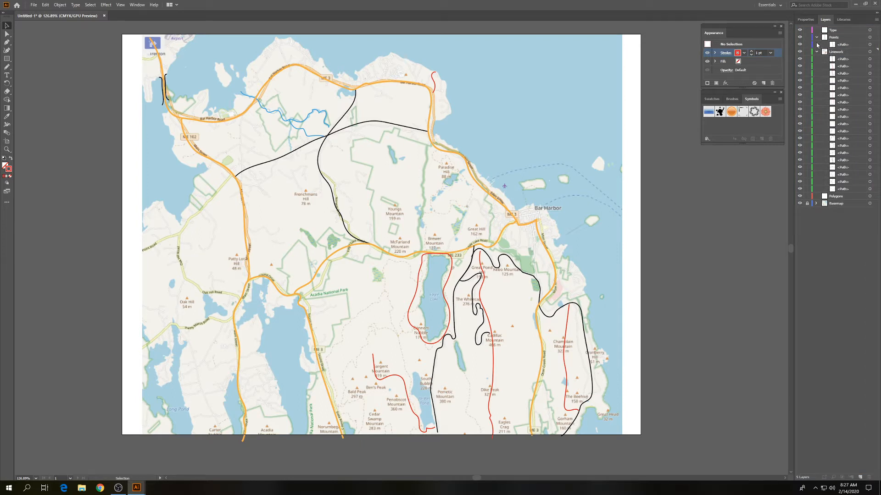
click(817, 38)
drag(843, 44, 839, 52)
Collapse the Linework layer and hide it.
click(816, 45)
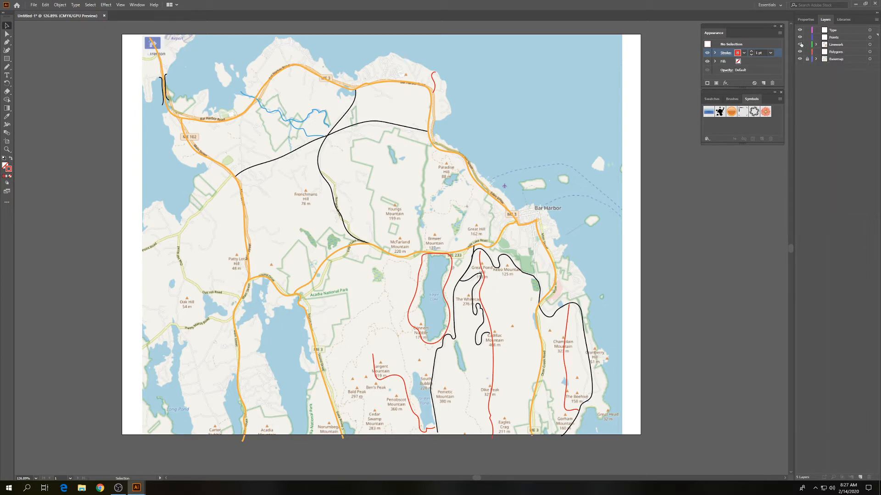
click(800, 45)
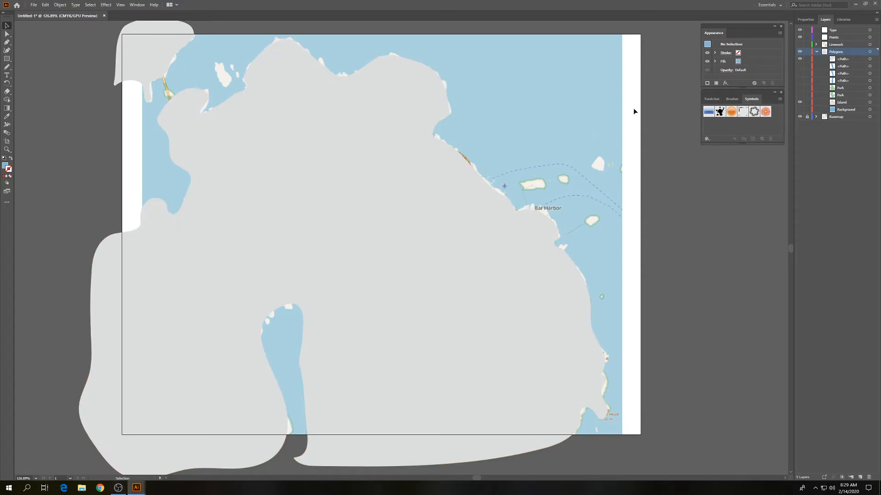
Draw a blue-filled rectangle covering the whole artboard and stack it directly beneath the Island shape in the Polygons layer.
key(n)
click(7, 59)
drag(122, 35, 642, 436)
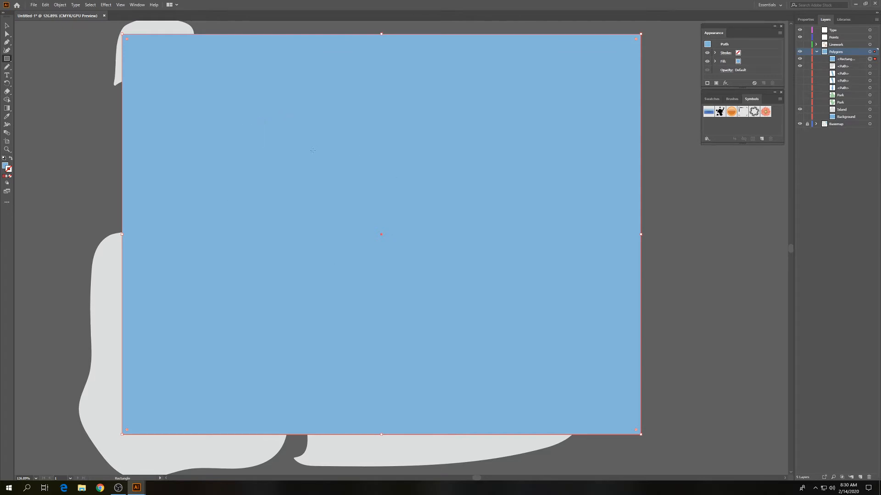
click(738, 61)
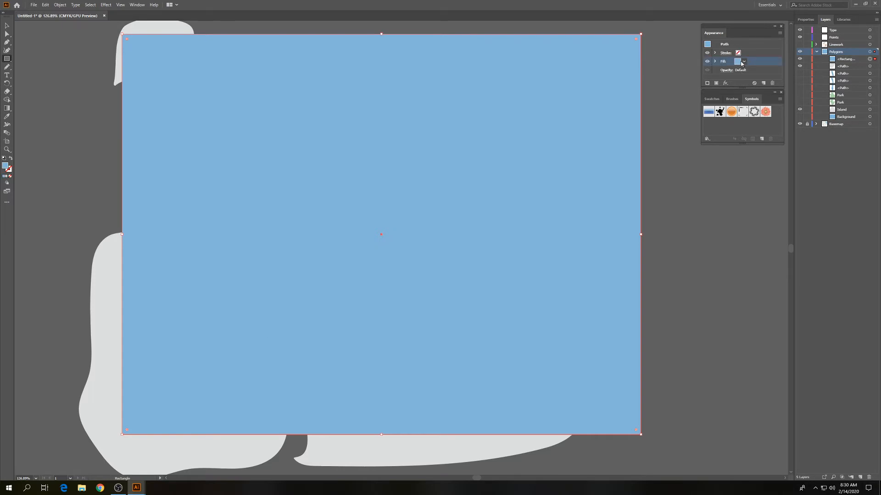
click(745, 62)
click(744, 63)
click(843, 59)
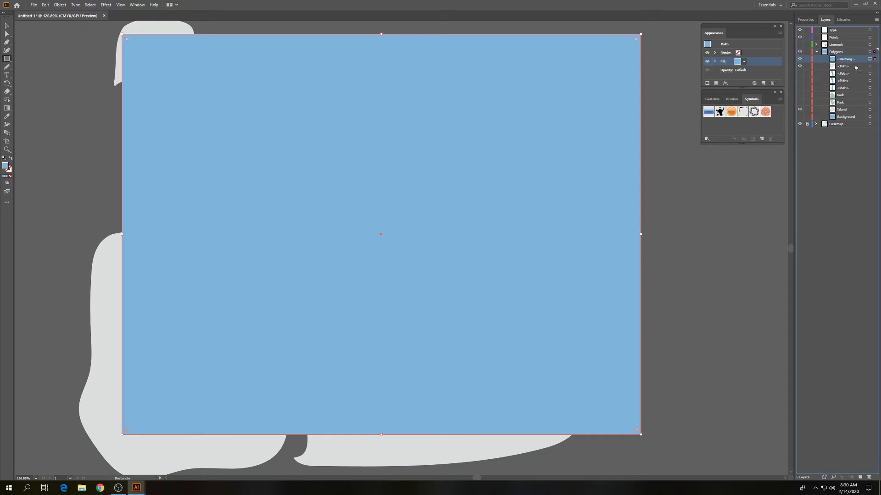
drag(855, 68, 846, 116)
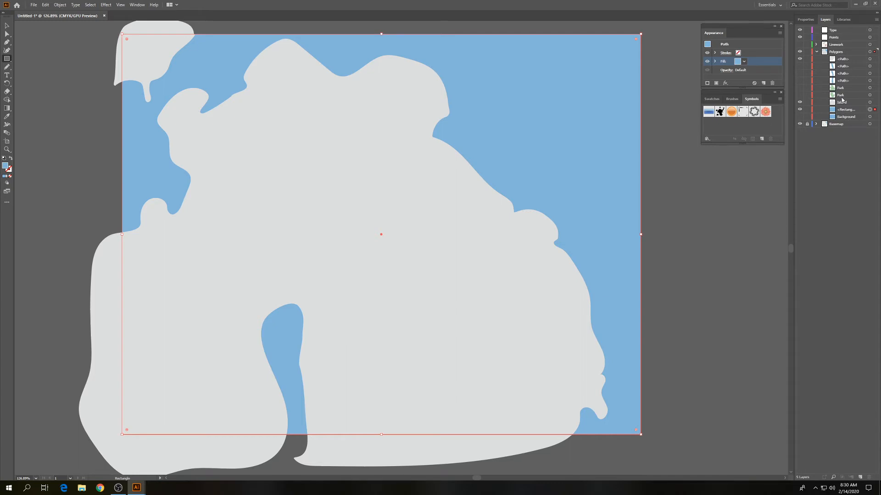
Delete the new artboard-sized rectangle from the Polygons layer.
click(842, 103)
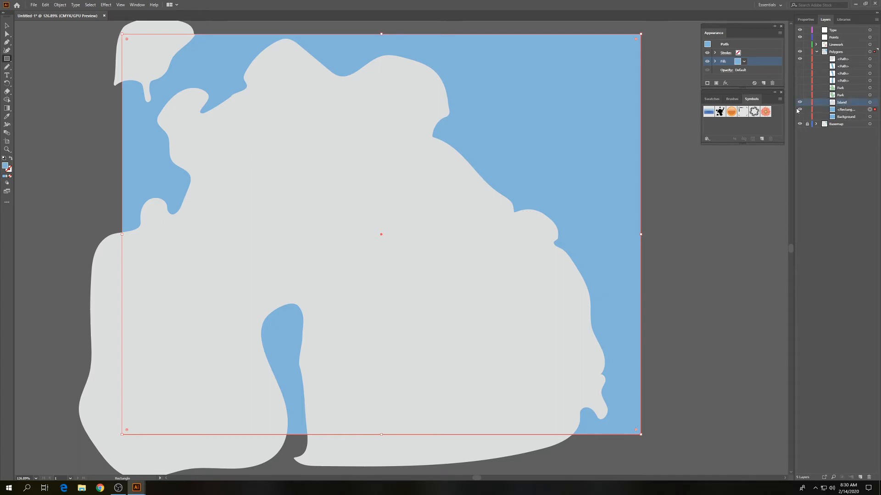
click(847, 111)
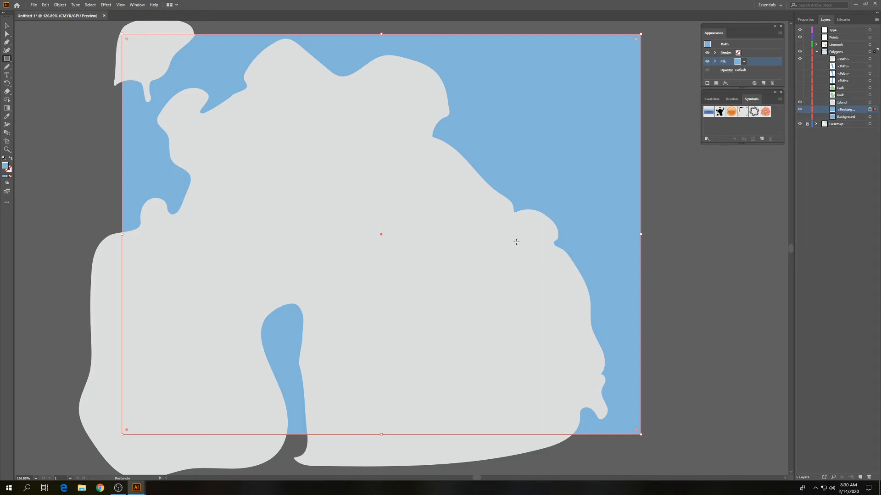
click(869, 478)
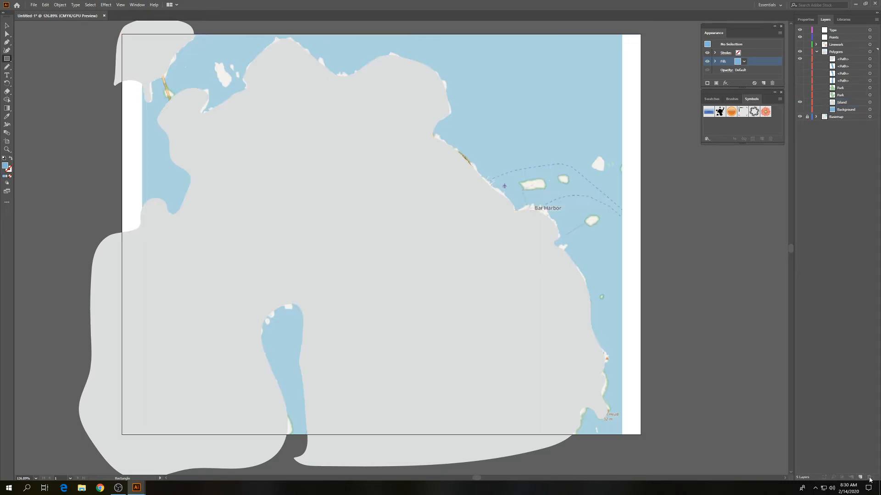
Show the Background shape, then hide both Island and Background to expose the basemap.
click(799, 110)
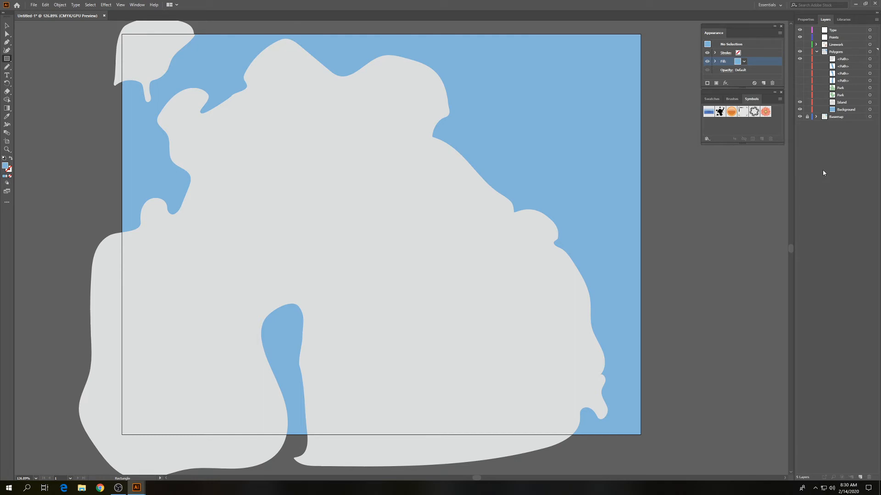
click(800, 103)
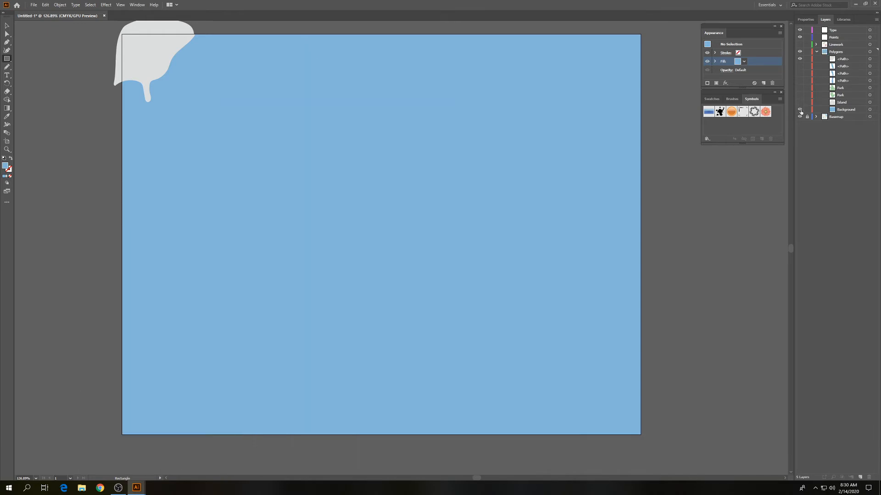
click(800, 110)
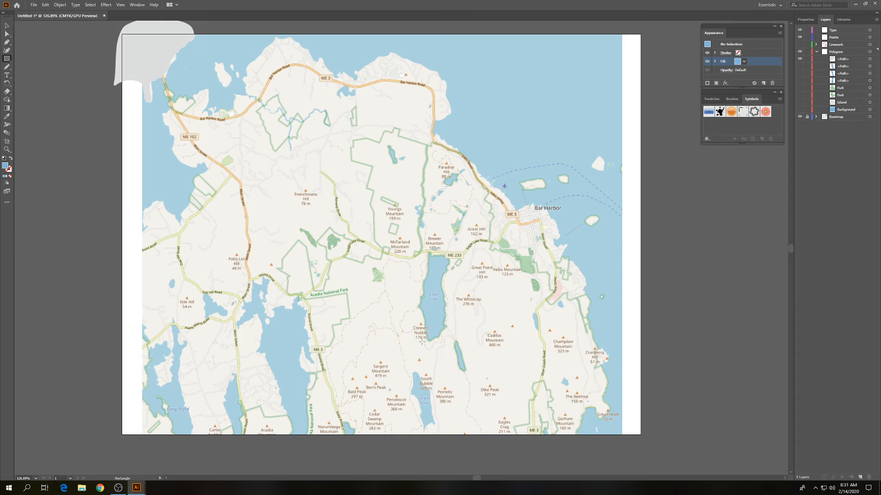
Show the three lake shapes and the large Park shape in the Polygons layer.
click(799, 66)
click(800, 73)
click(800, 81)
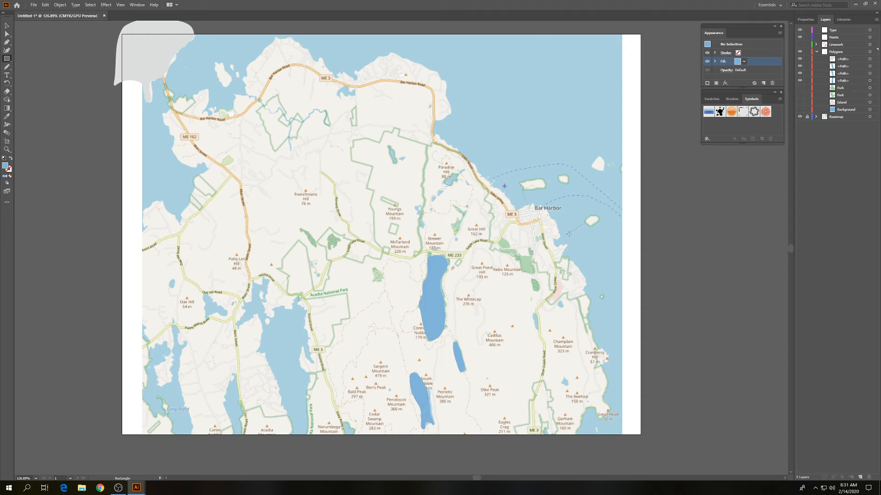
click(744, 61)
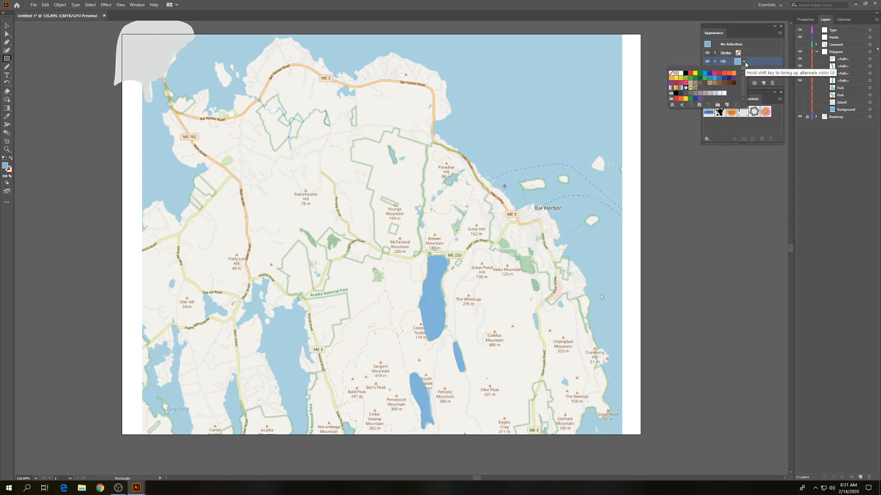
click(744, 62)
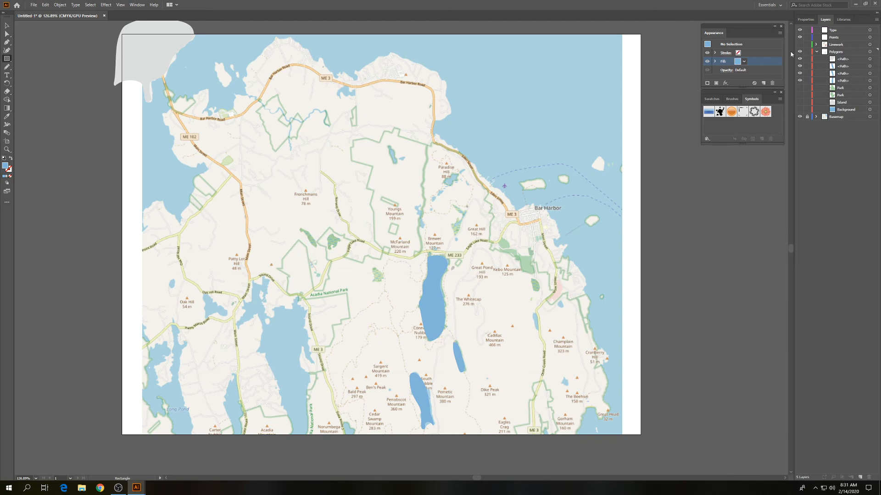
click(800, 88)
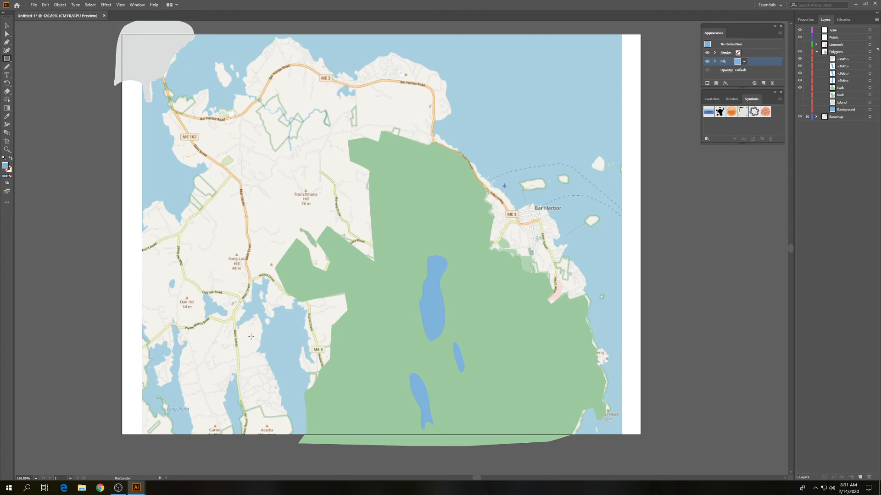
Trace the small park area south of Bar Harbor Road as a closed straight-sided polygon with the Pen tool.
key(p)
click(275, 152)
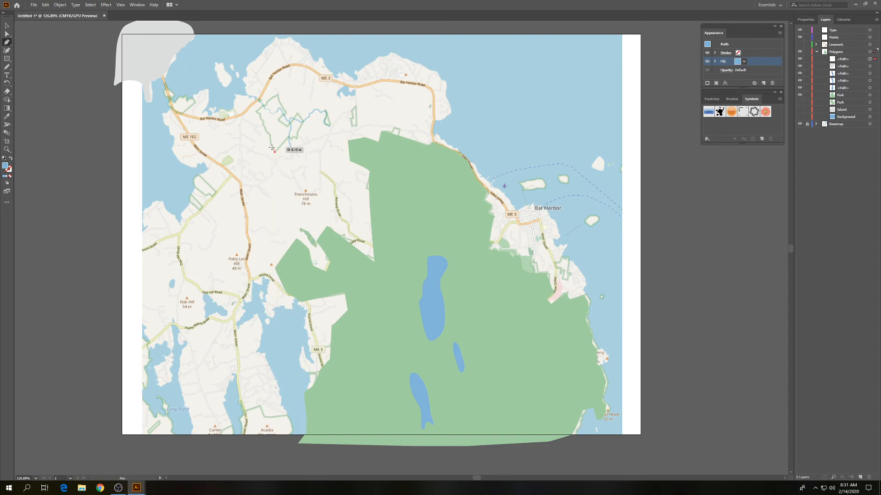
click(272, 146)
click(268, 134)
click(262, 127)
click(257, 110)
click(277, 95)
click(287, 113)
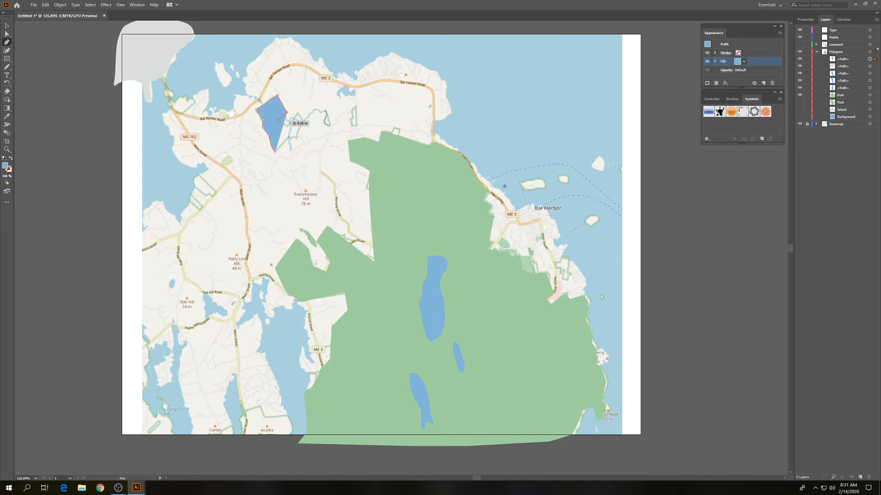
click(284, 125)
click(296, 114)
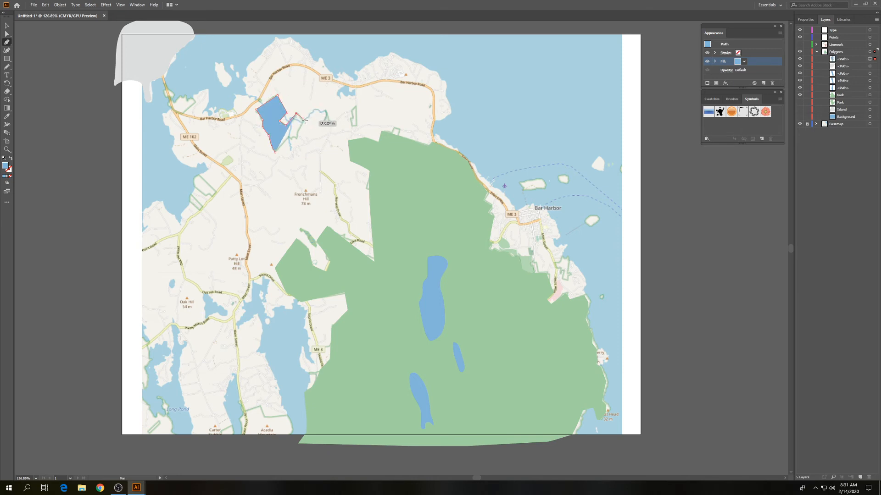
click(303, 121)
click(297, 139)
click(287, 138)
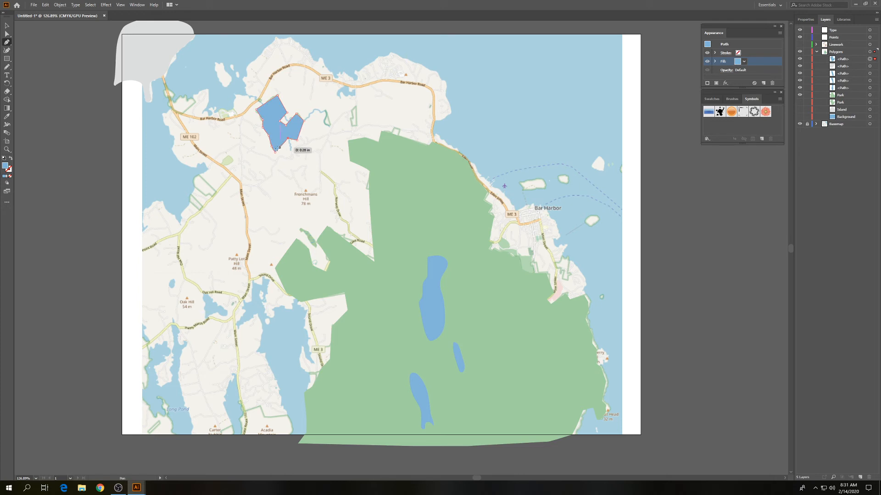
click(275, 152)
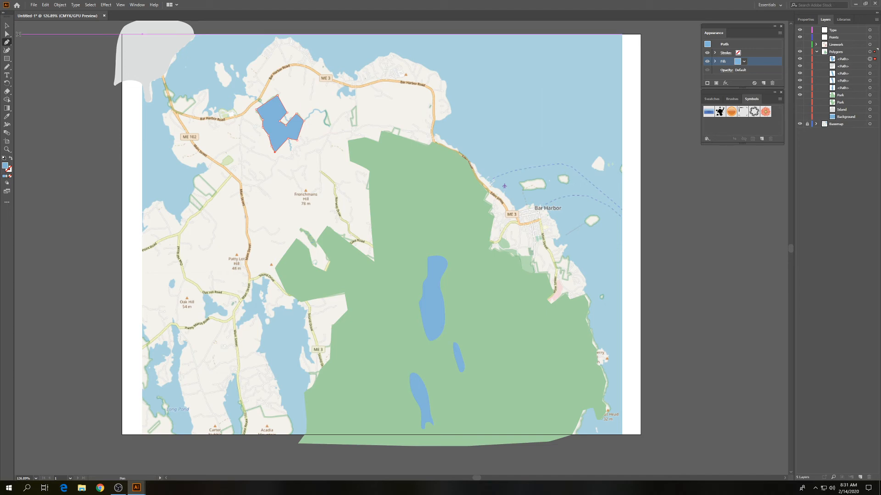
Fill the newly traced park polygon with a green swatch.
key(v)
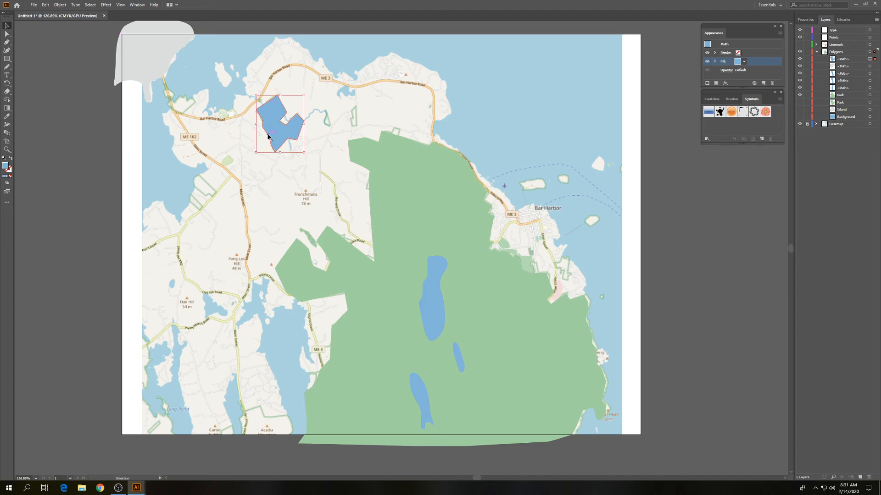
click(743, 62)
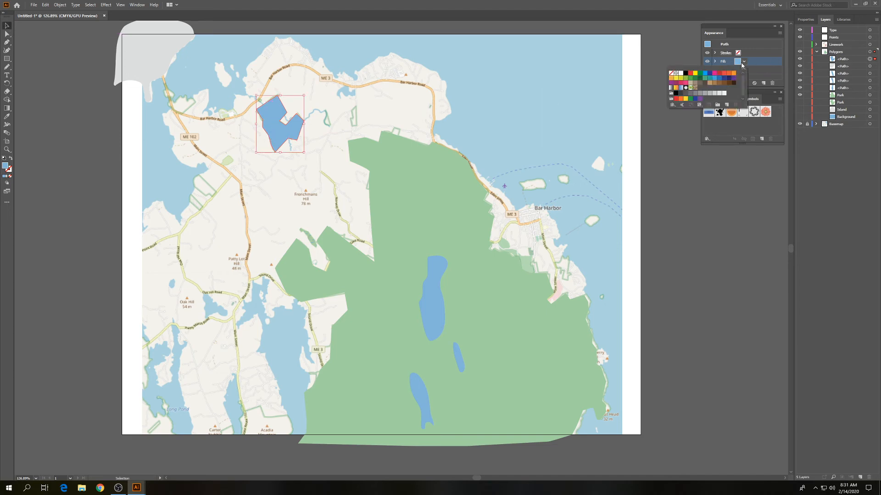
click(690, 78)
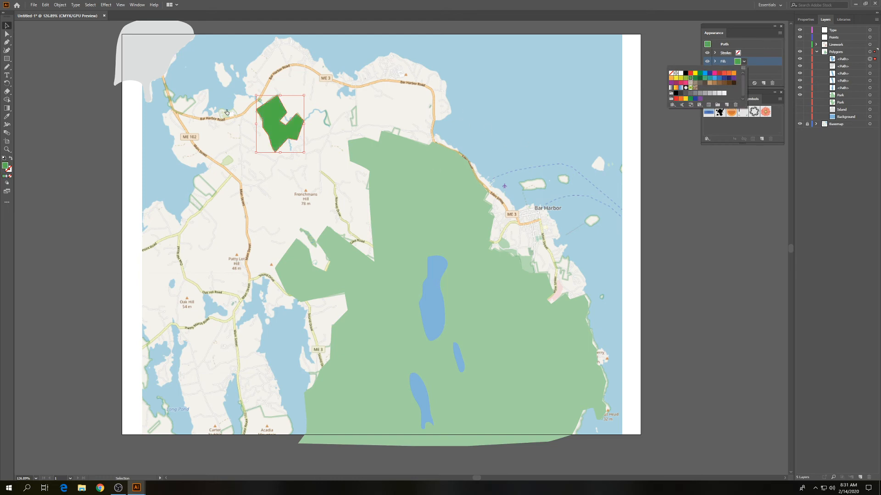
click(246, 124)
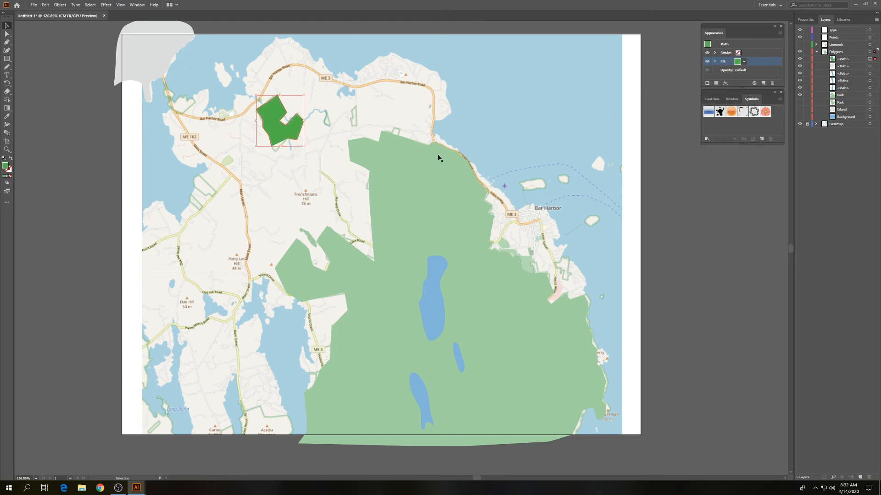
Delete the traced polygon and show the existing small Park, Island and Background shapes instead.
key(Delete)
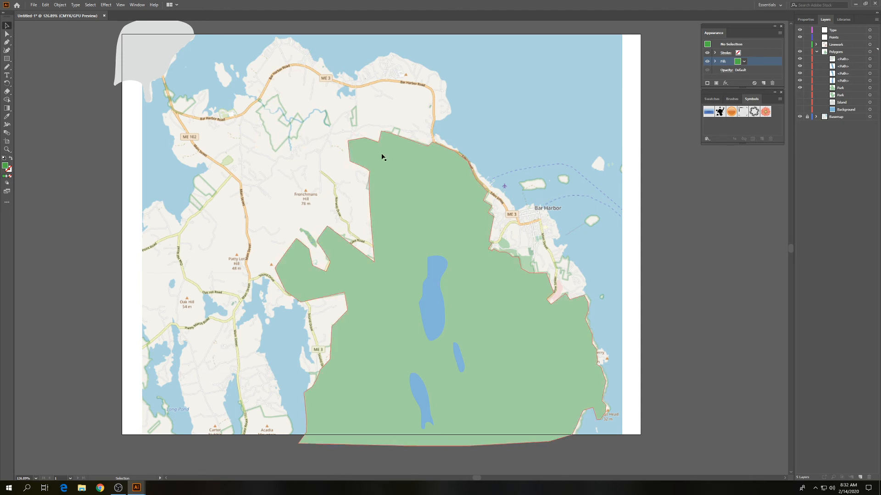
click(799, 95)
click(799, 102)
click(799, 110)
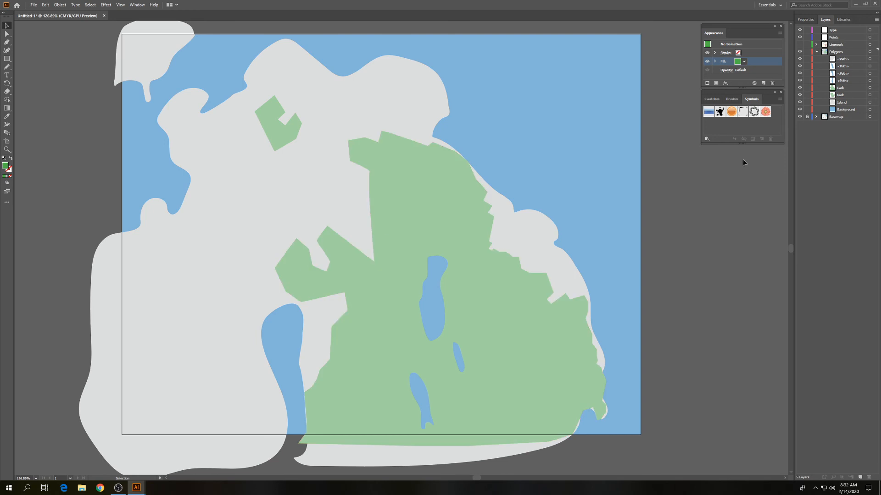
With the Eyedropper, try the background blue and the park green on the Island shape, restoring grey from the northwestern landmass each time.
click(8, 117)
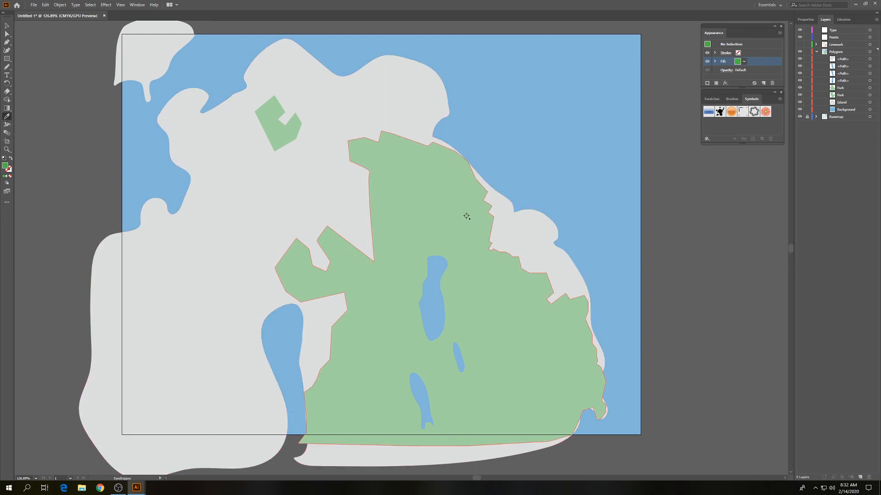
click(854, 103)
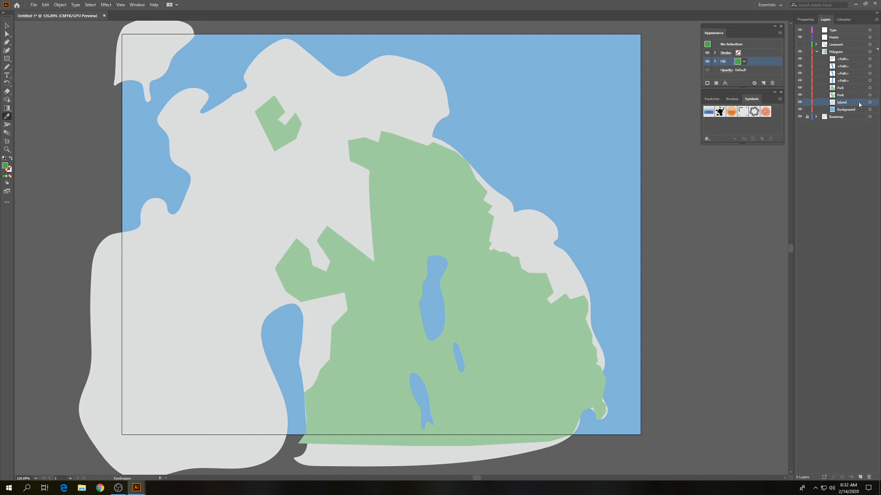
click(870, 103)
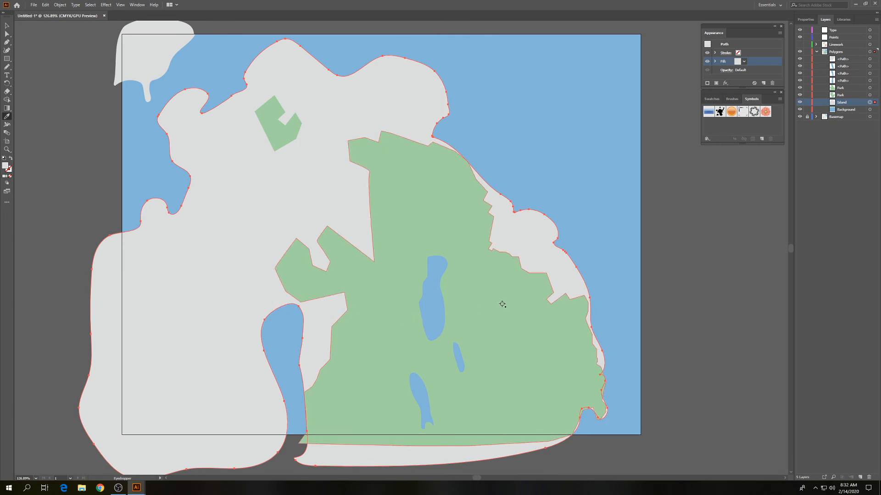
click(577, 136)
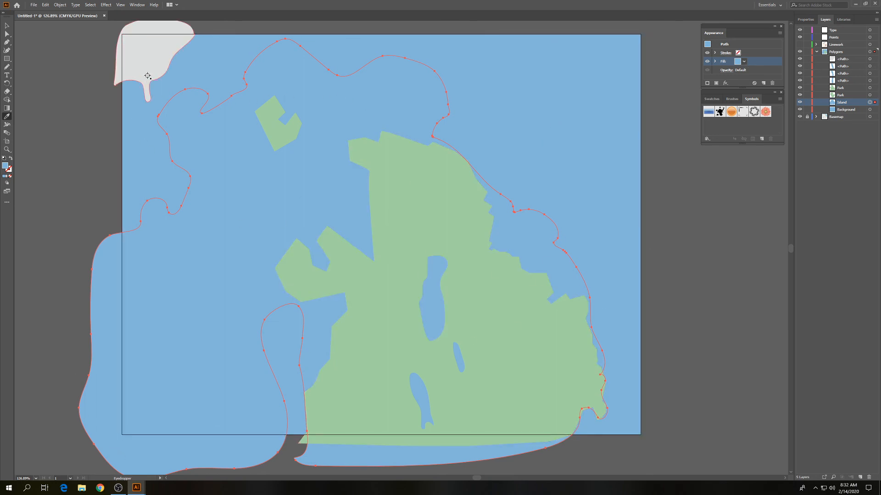
click(142, 57)
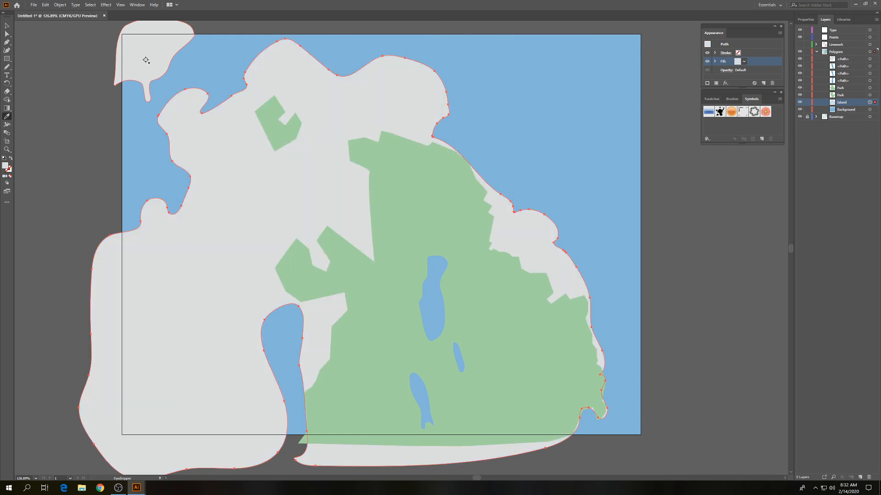
click(414, 241)
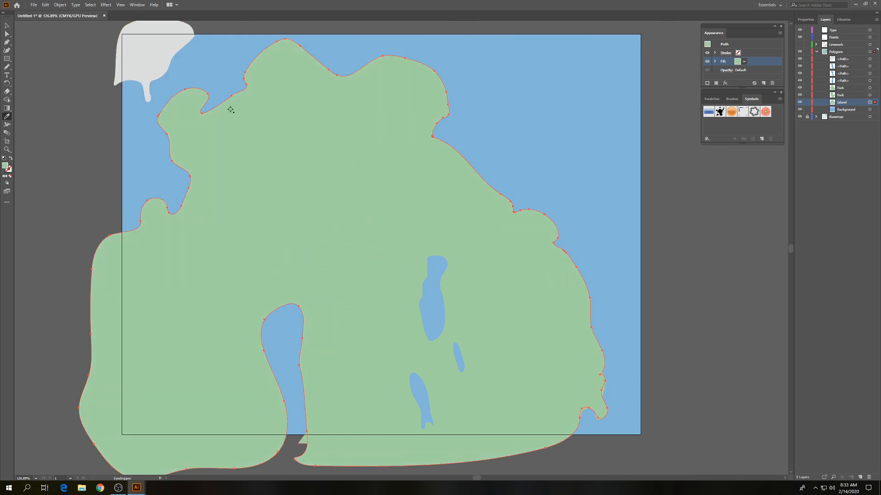
click(154, 59)
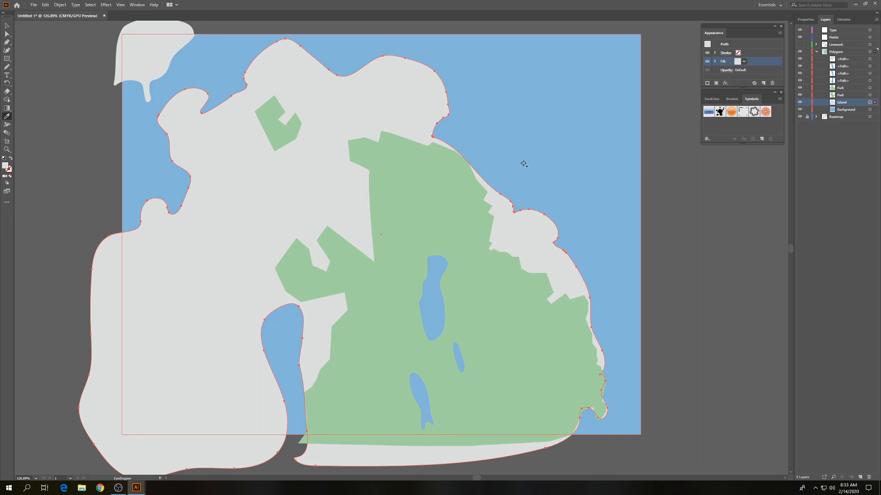
Deselect the Island shape and collapse the Polygons layer.
key(v)
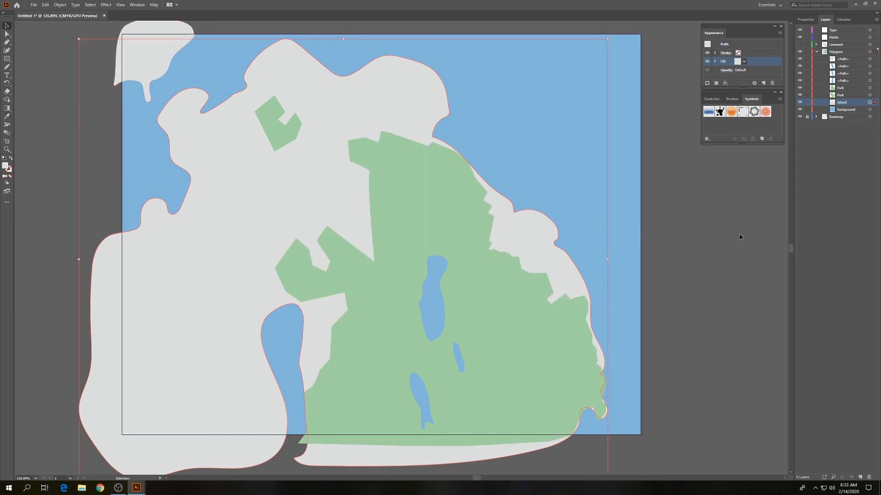
click(703, 236)
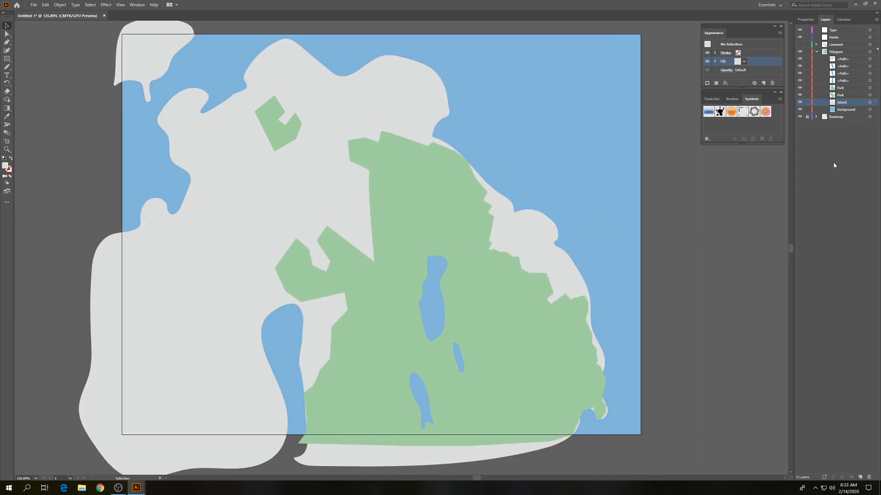
click(816, 52)
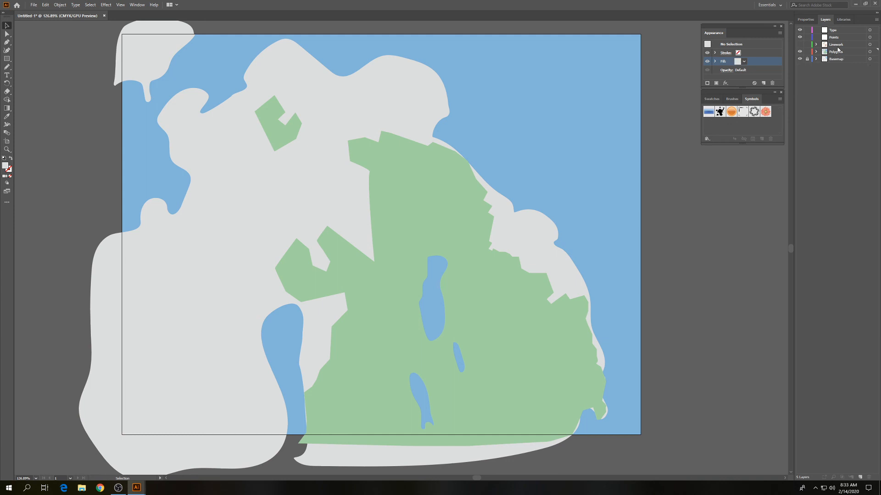